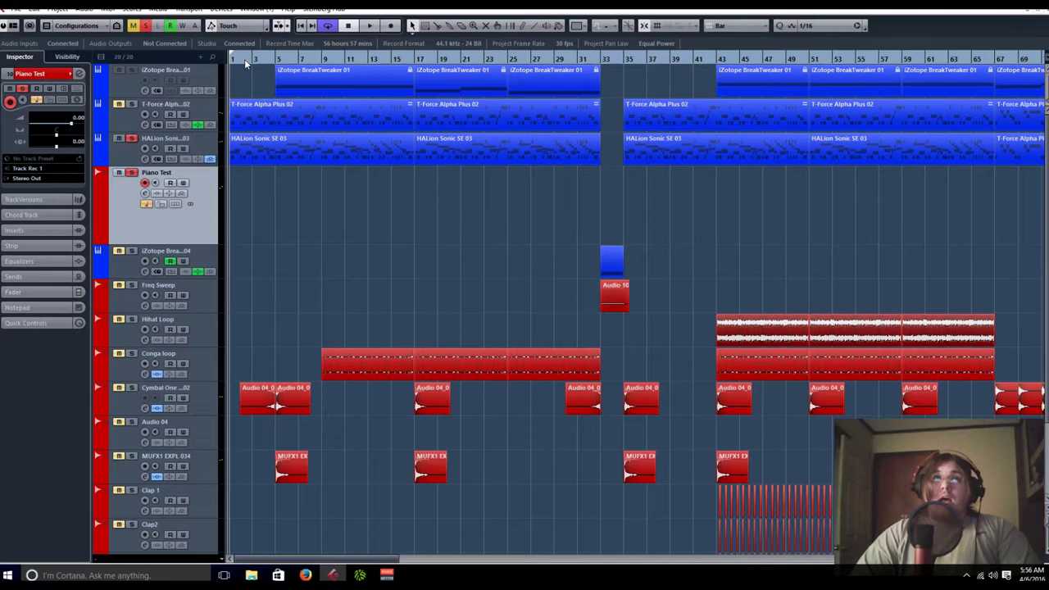
Select the HALion Sonic SE 03 track, then the Piano Test track.
{"action": "left_click", "coordinate": [205, 144]}
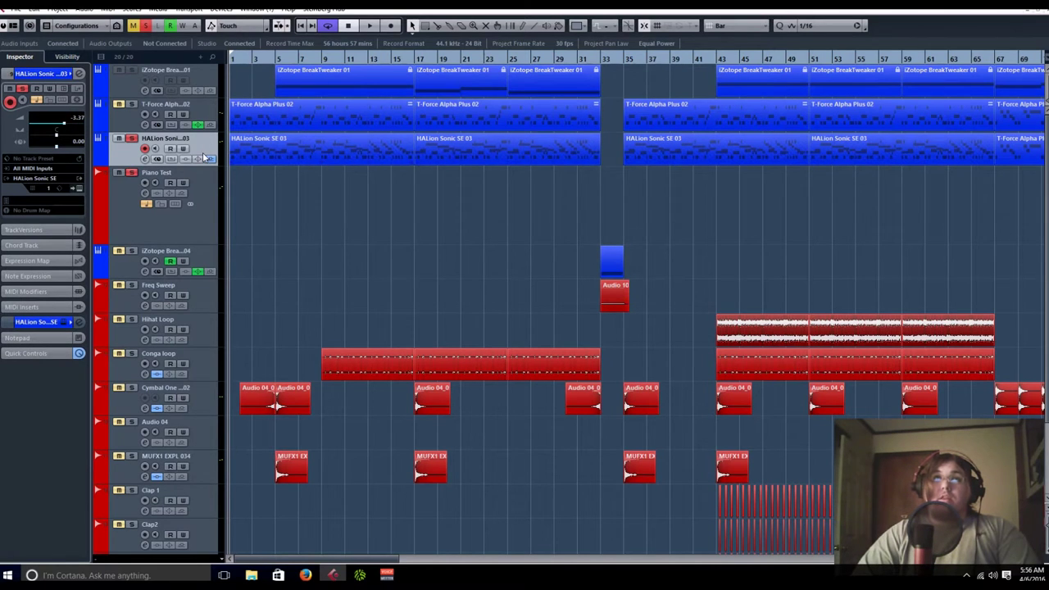
{"action": "right_click", "coordinate": [204, 154]}
{"action": "left_click", "coordinate": [200, 140]}
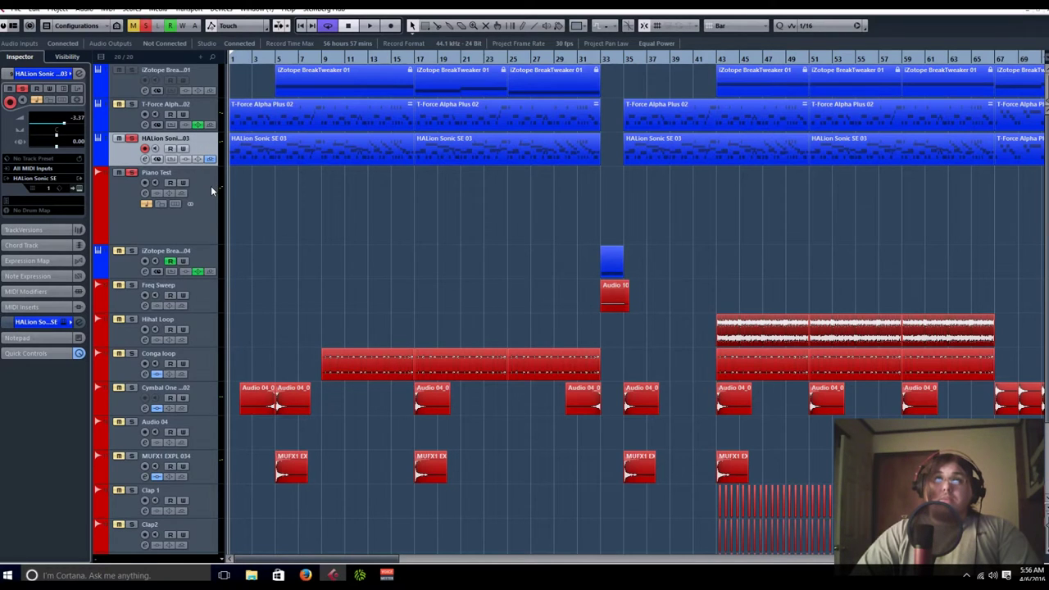
{"action": "left_click", "coordinate": [211, 210]}
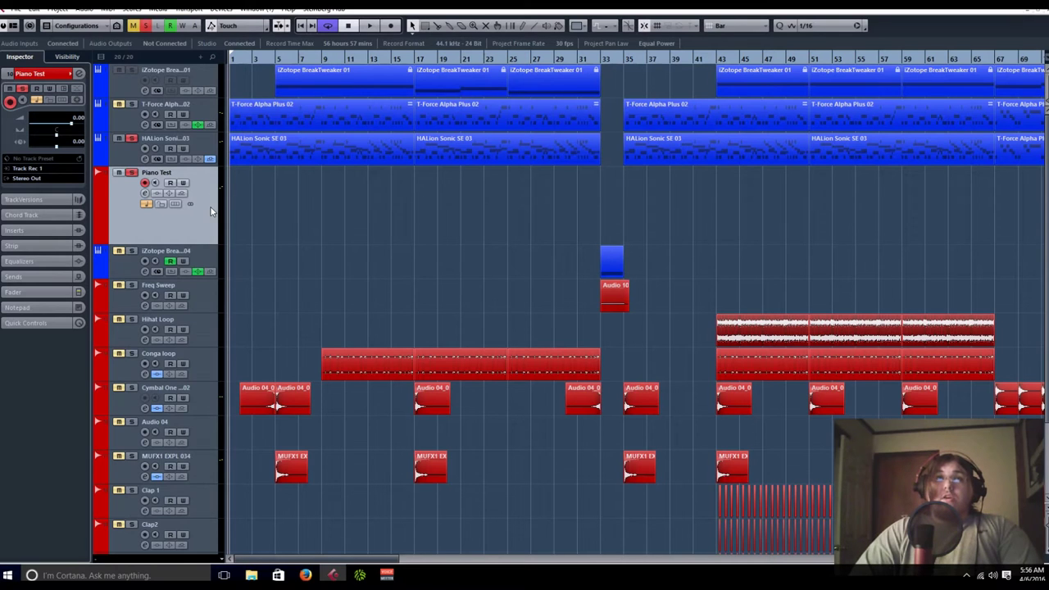
Inspect the Track Rec 1 output bus in the Audio Connections window without changing it.
{"action": "left_click", "coordinate": [254, 8]}
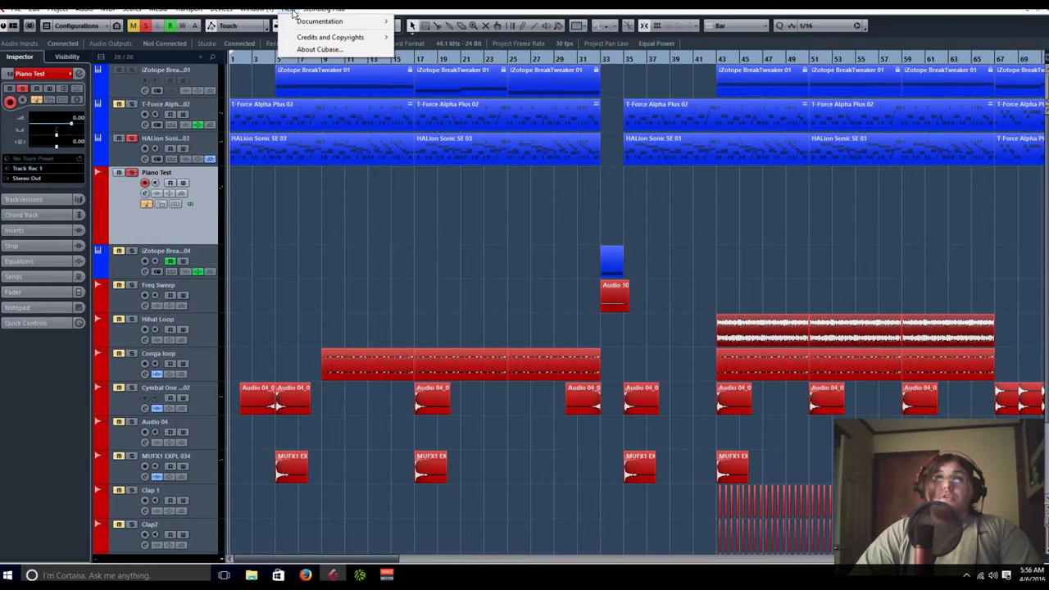
{"action": "left_click", "coordinate": [222, 10]}
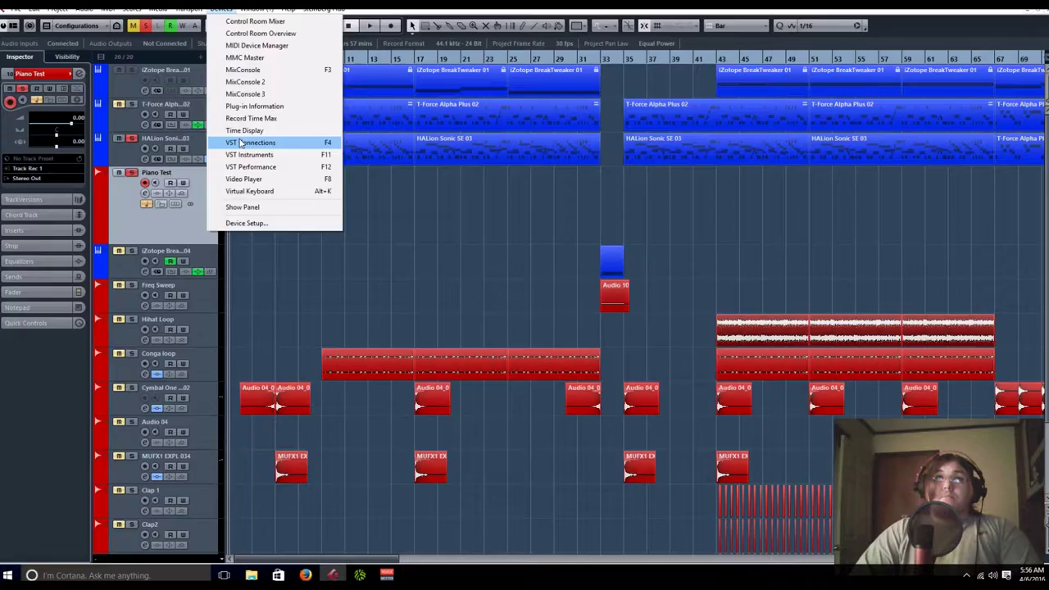
{"action": "left_click", "coordinate": [240, 143]}
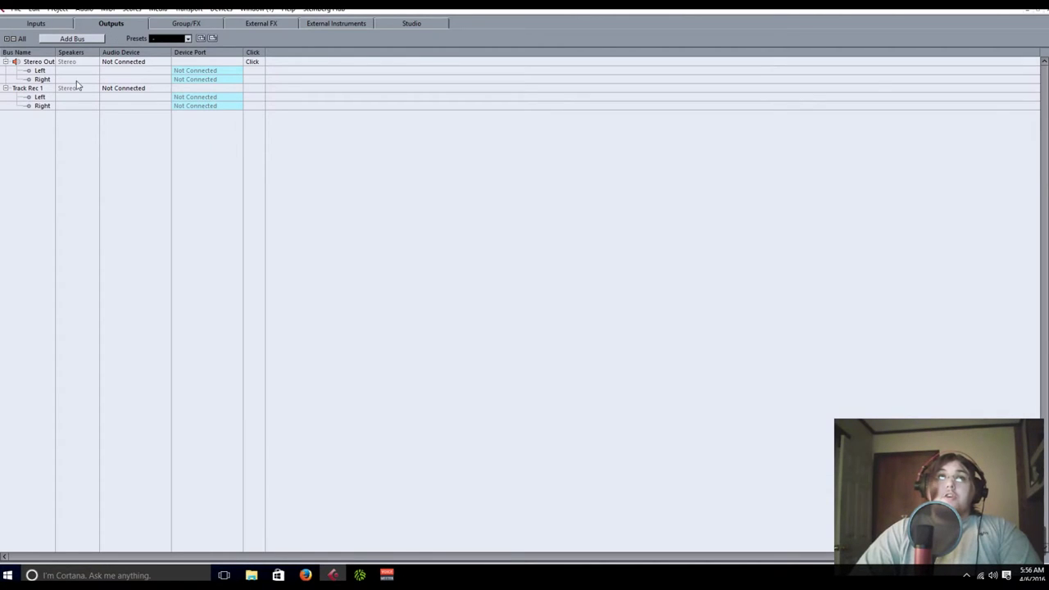
{"action": "double_click", "coordinate": [27, 88]}
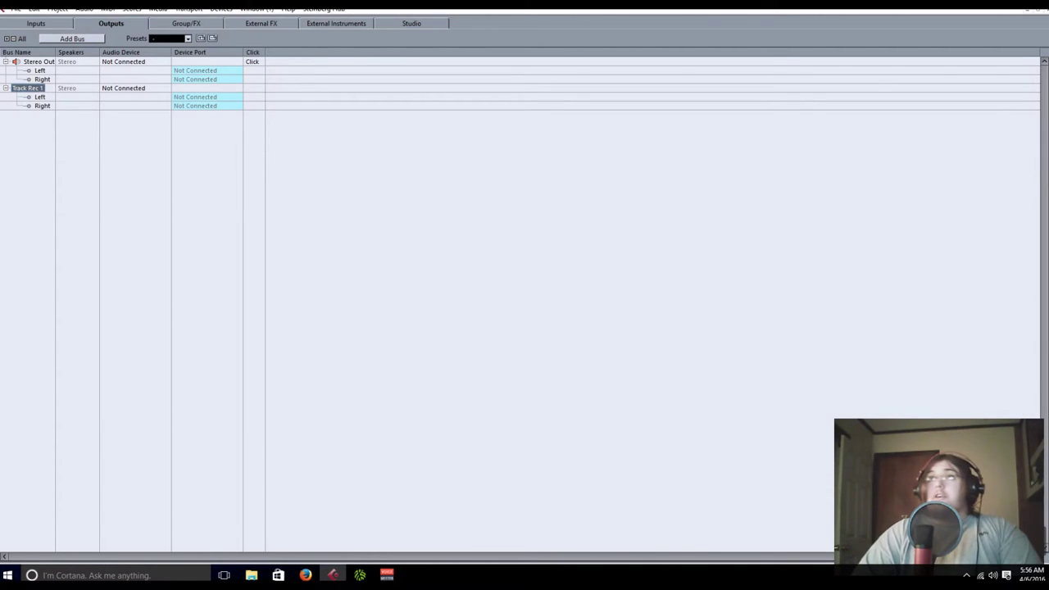
{"action": "key", "text": "Up"}
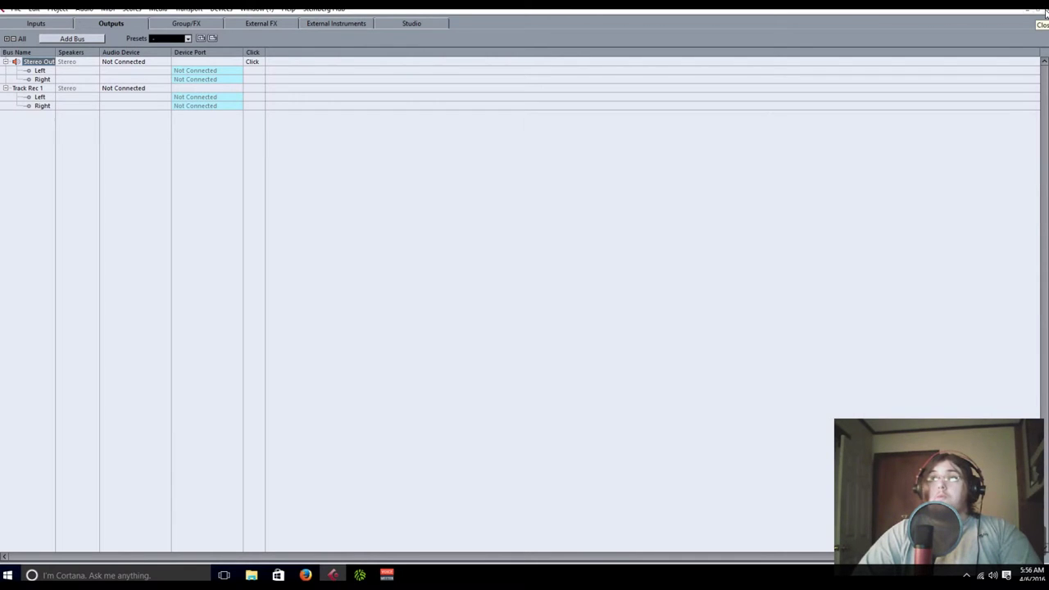
{"action": "left_click", "coordinate": [1045, 11]}
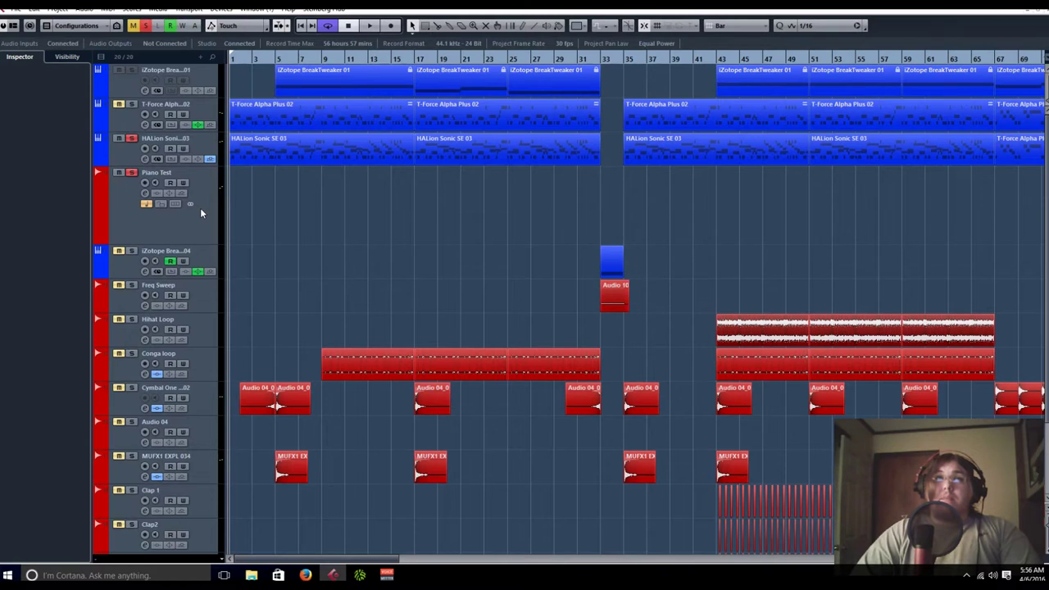
In the MixConsole, confirm Track Rec 1 as the Piano Test channel's input.
{"action": "key", "text": "F3"}
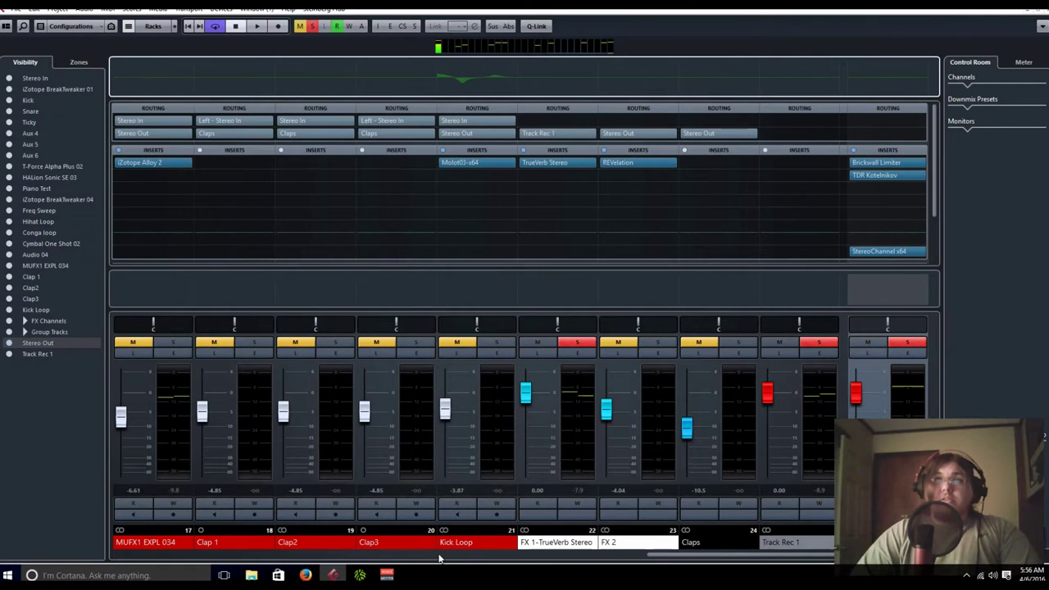
{"action": "scroll", "coordinate": [411, 551], "scroll_direction": "left", "scroll_amount": 10}
{"action": "scroll", "coordinate": [394, 554], "scroll_direction": "left", "scroll_amount": 1}
{"action": "scroll", "coordinate": [373, 557], "scroll_direction": "left", "scroll_amount": 1}
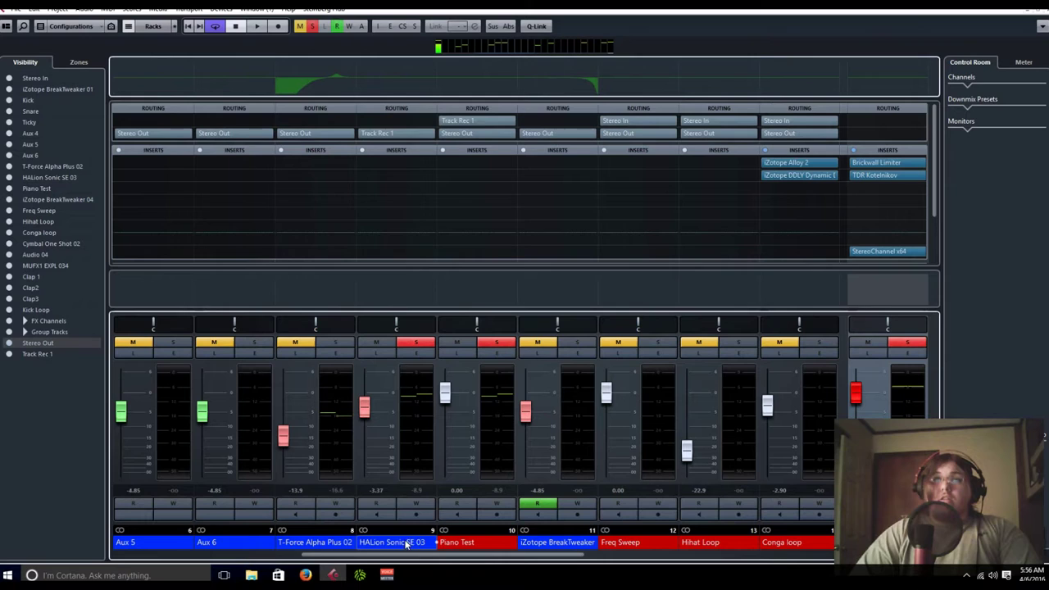
{"action": "left_click", "coordinate": [502, 452]}
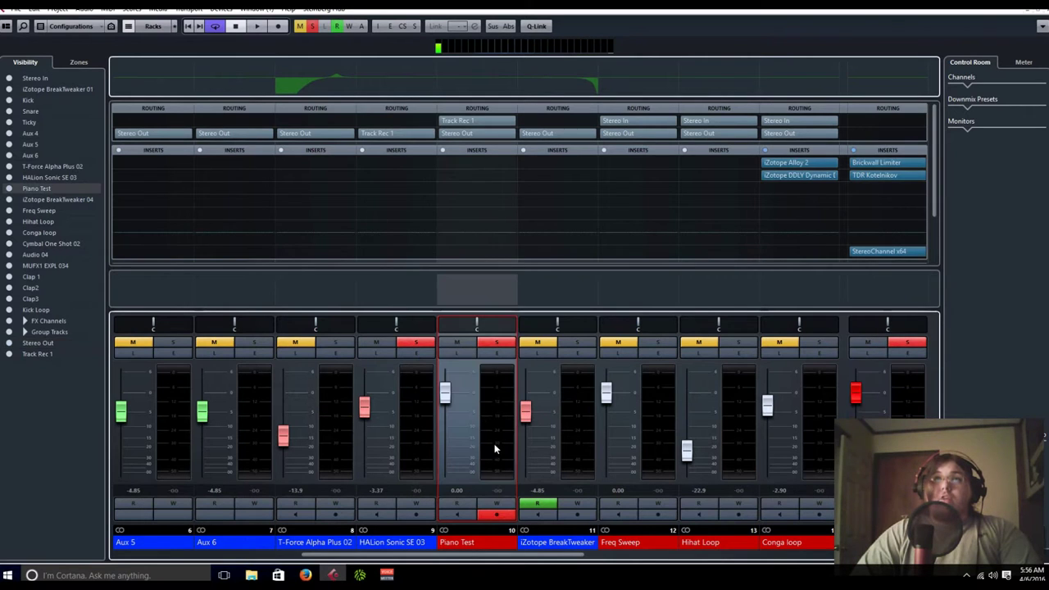
{"action": "left_click", "coordinate": [455, 120]}
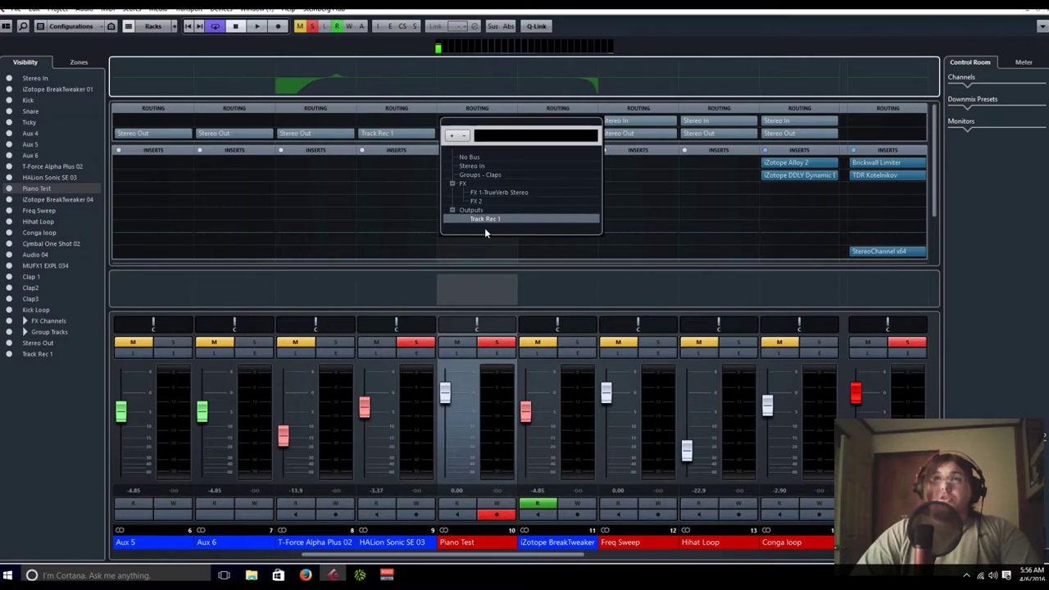
{"action": "left_click", "coordinate": [477, 285]}
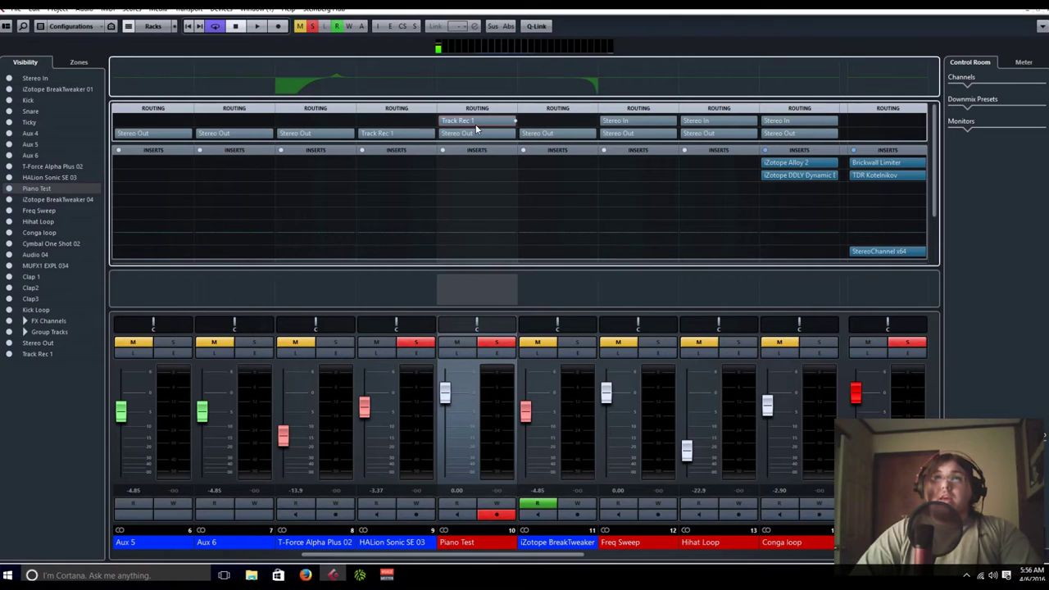
Dismiss the mixer options menu and scroll through the MixConsole channels.
{"action": "right_click", "coordinate": [492, 559]}
{"action": "key", "text": "Escape"}
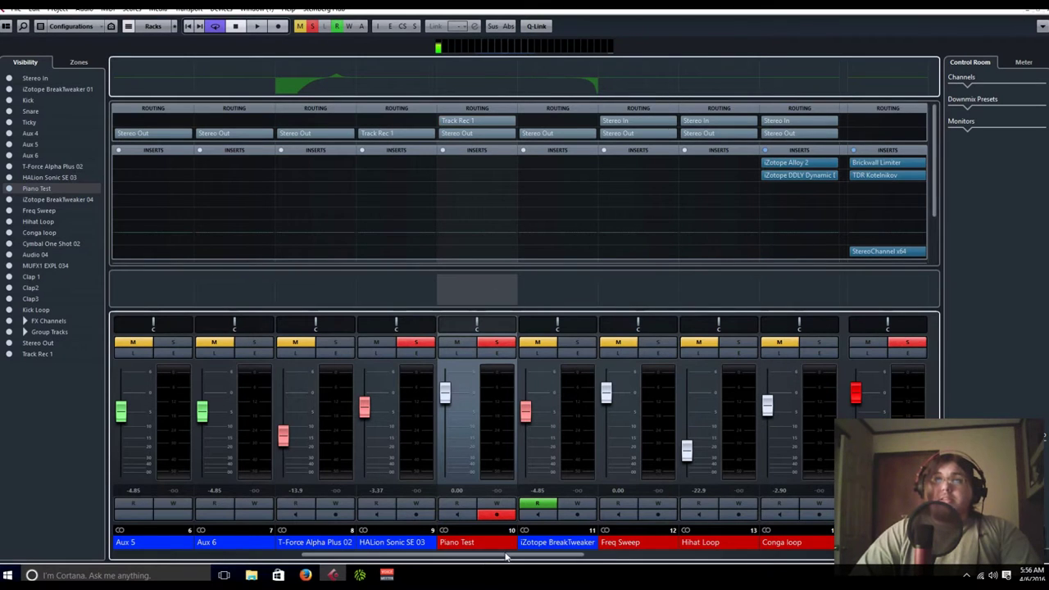
{"action": "scroll", "coordinate": [819, 543], "scroll_direction": "down", "scroll_amount": 5}
{"action": "scroll", "coordinate": [797, 545], "scroll_direction": "down", "scroll_amount": 4}
{"action": "scroll", "coordinate": [796, 545], "scroll_direction": "down", "scroll_amount": 2}
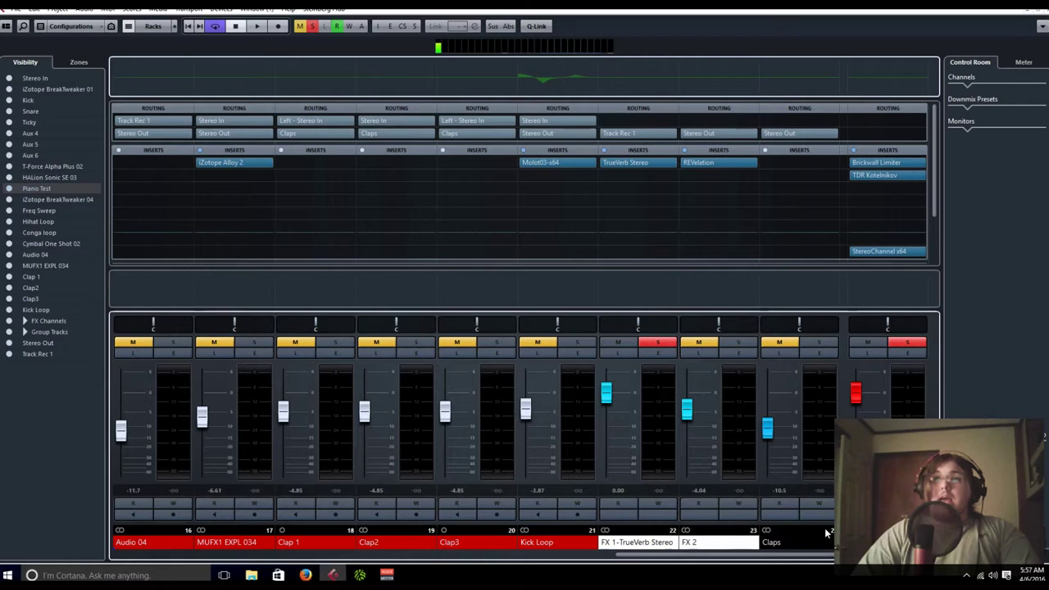
{"action": "scroll", "coordinate": [828, 535], "scroll_direction": "down", "scroll_amount": 1}
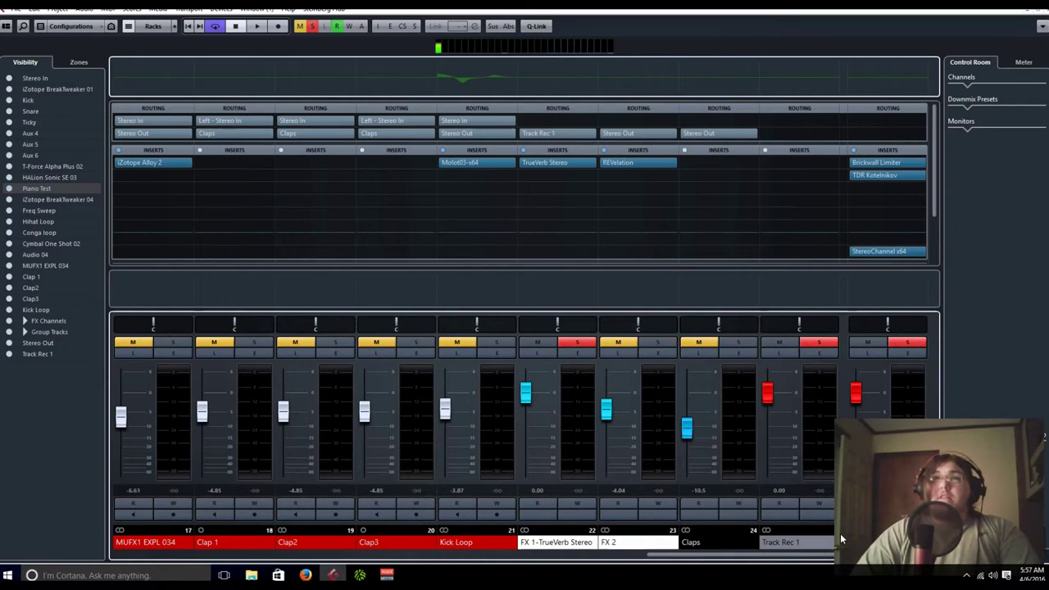
{"action": "scroll", "coordinate": [842, 533], "scroll_direction": "up", "scroll_amount": 1}
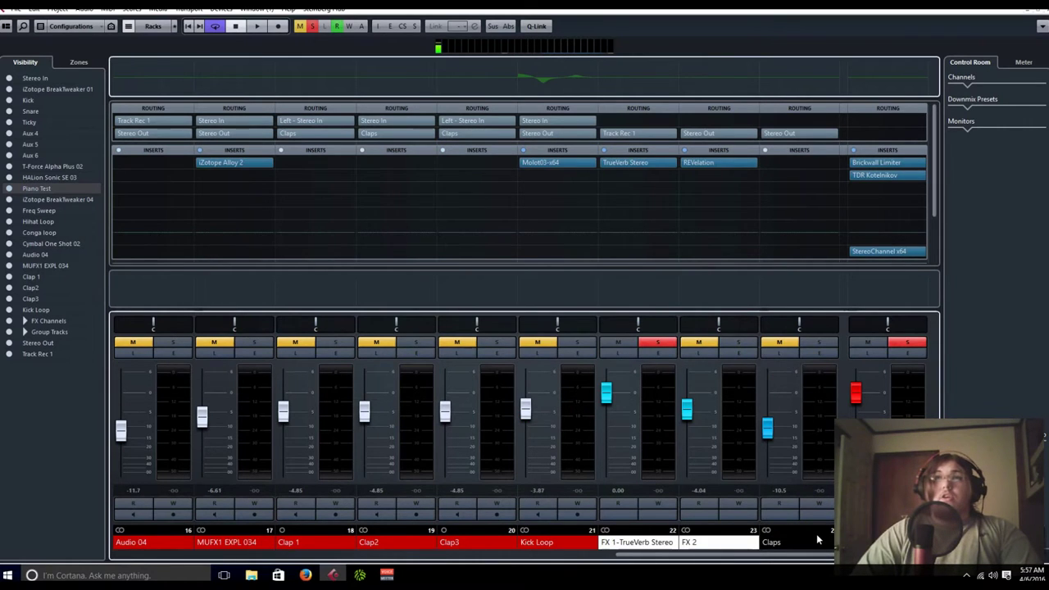
{"action": "scroll", "coordinate": [795, 534], "scroll_direction": "up", "scroll_amount": 4}
{"action": "scroll", "coordinate": [689, 533], "scroll_direction": "up", "scroll_amount": 4}
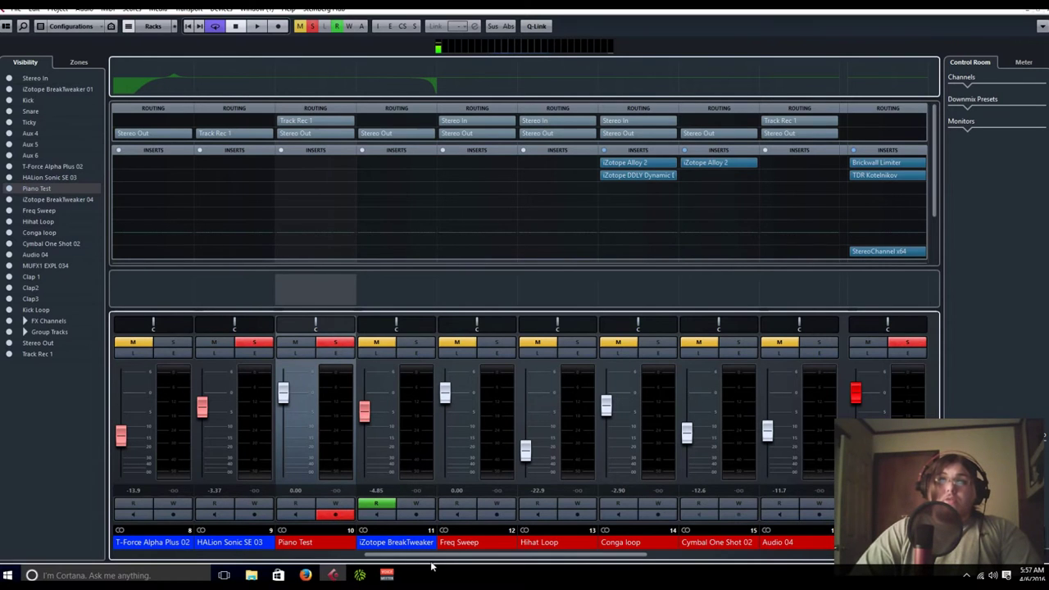
Shift the mixer view across the channels, then return to the Project window.
{"action": "left_click_drag", "start_coordinate": [437, 555], "coordinate": [725, 558]}
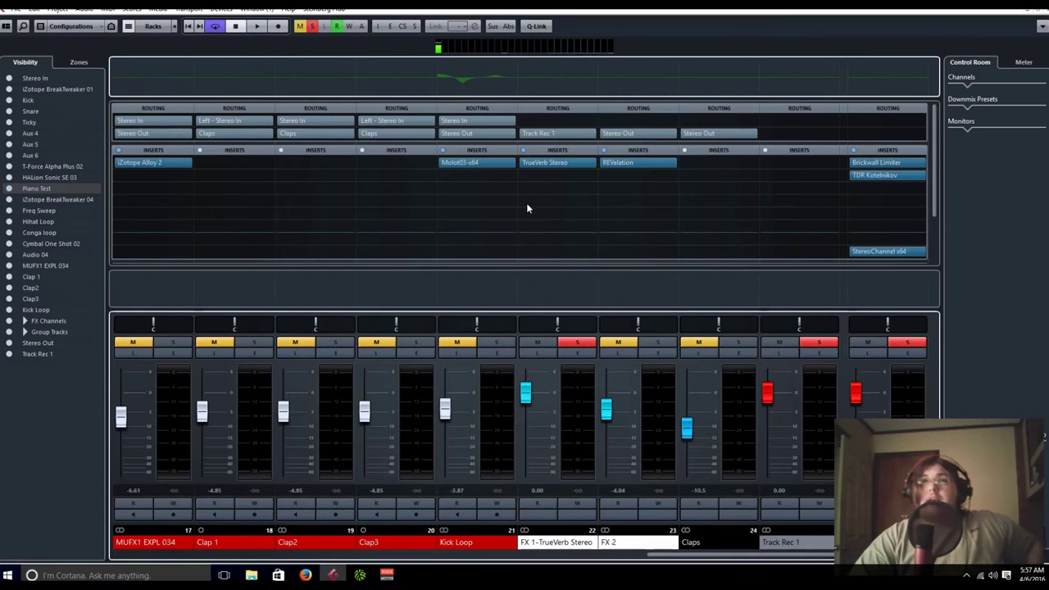
{"action": "scroll", "coordinate": [541, 206], "scroll_direction": "down", "scroll_amount": 3}
{"action": "scroll", "coordinate": [558, 217], "scroll_direction": "up", "scroll_amount": 3}
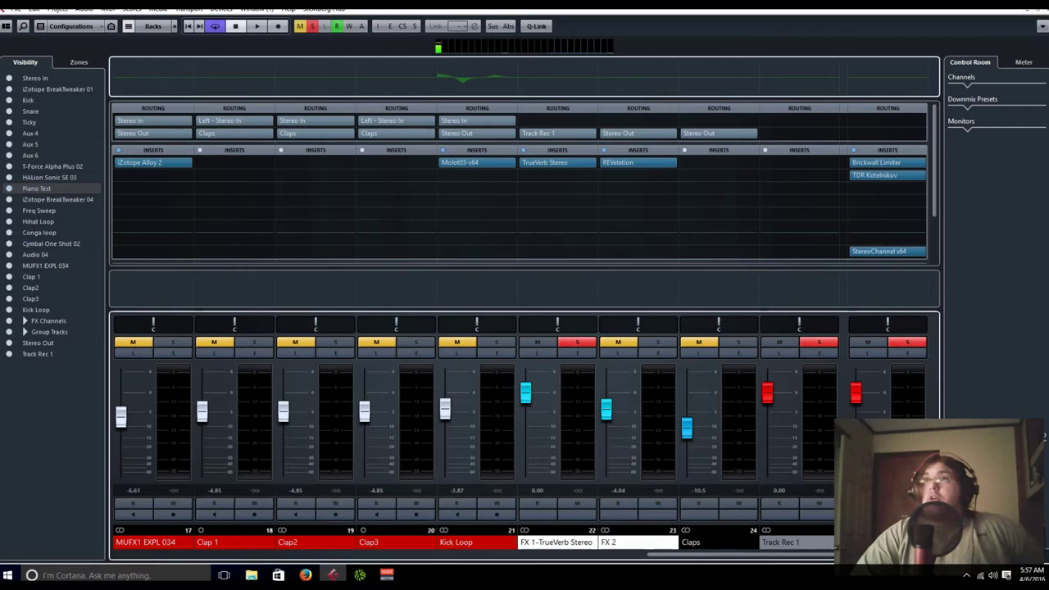
{"action": "key", "text": "F3"}
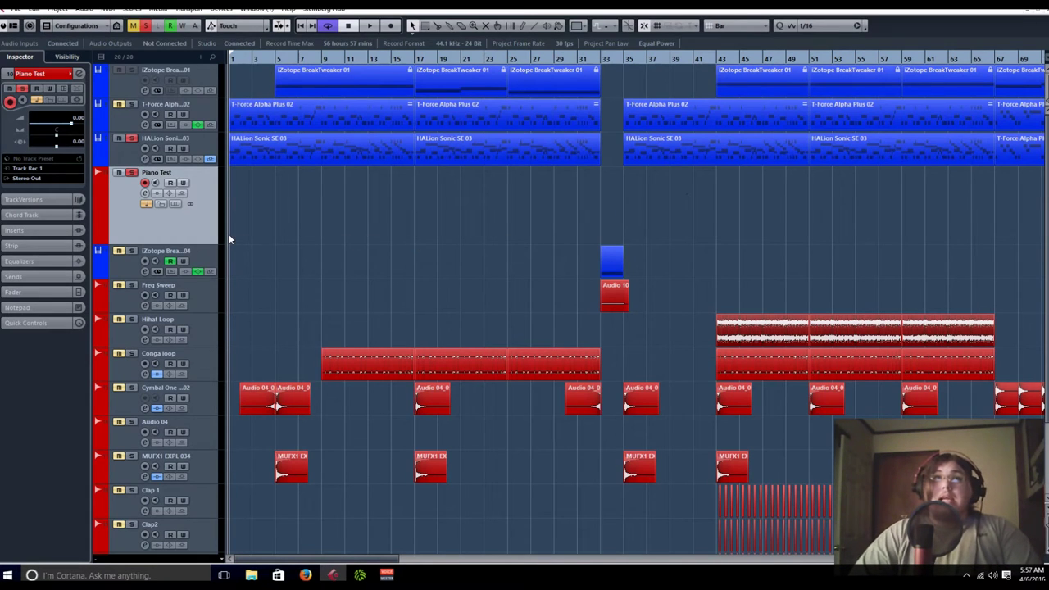
Record about eight bars of HALion piano onto Piano Test as clip Piano Test_03, monitoring it.
{"action": "key", "text": "F2"}
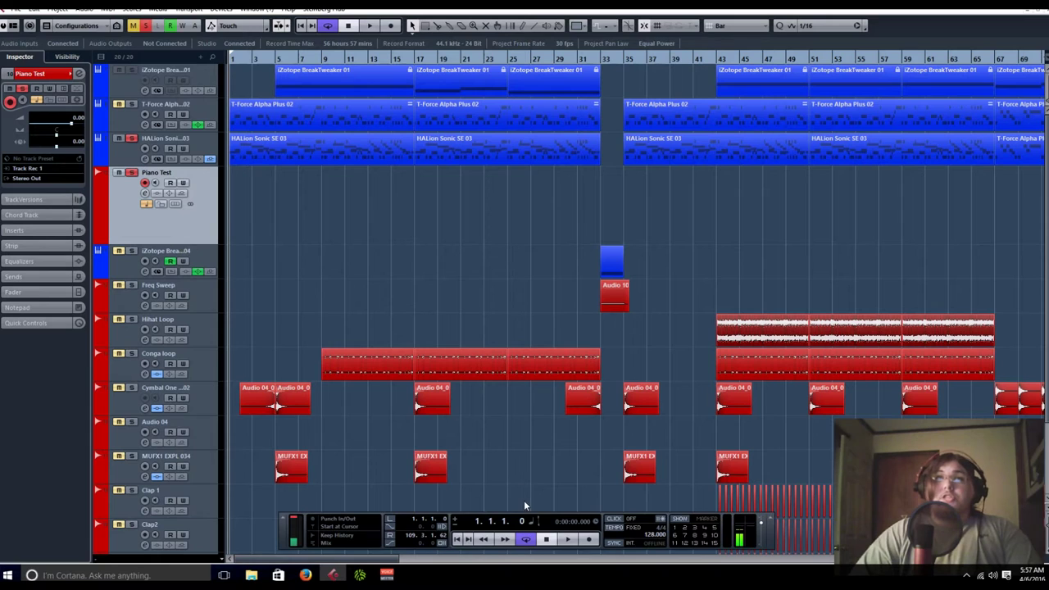
{"action": "left_click", "coordinate": [589, 543]}
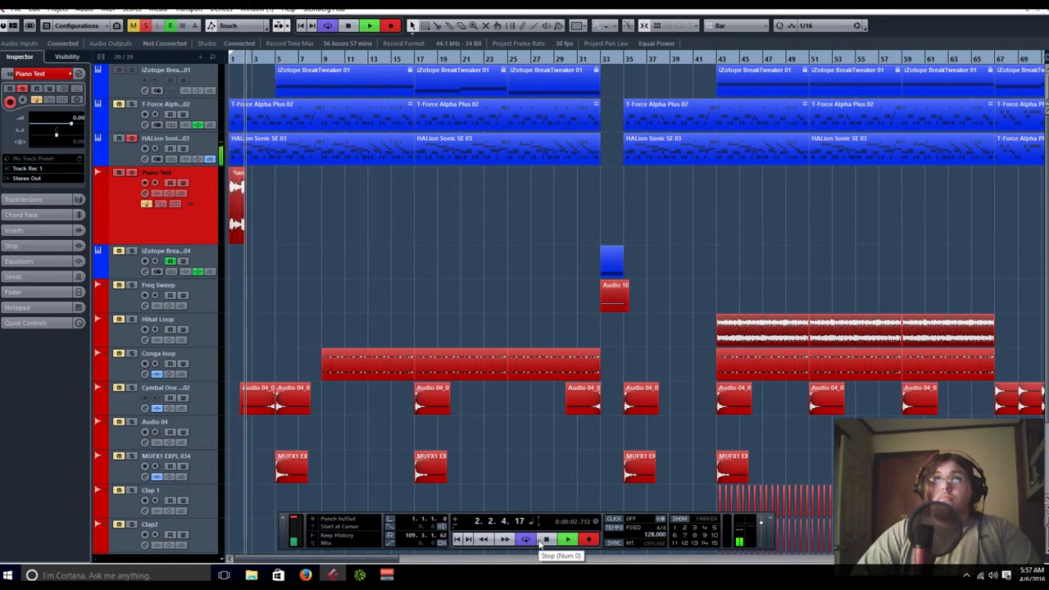
{"action": "left_click", "coordinate": [155, 183]}
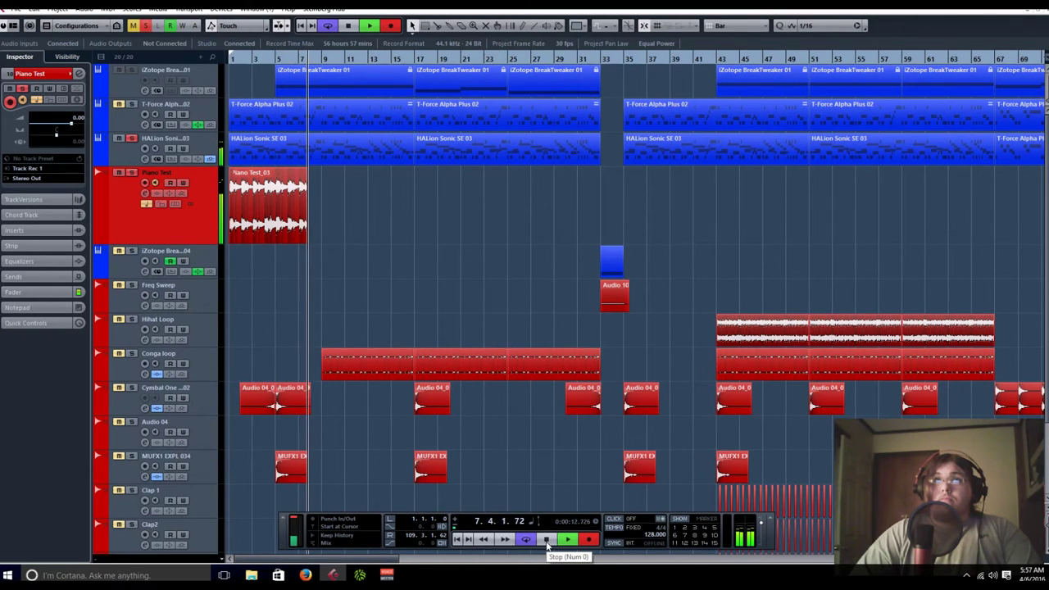
{"action": "left_click", "coordinate": [547, 539]}
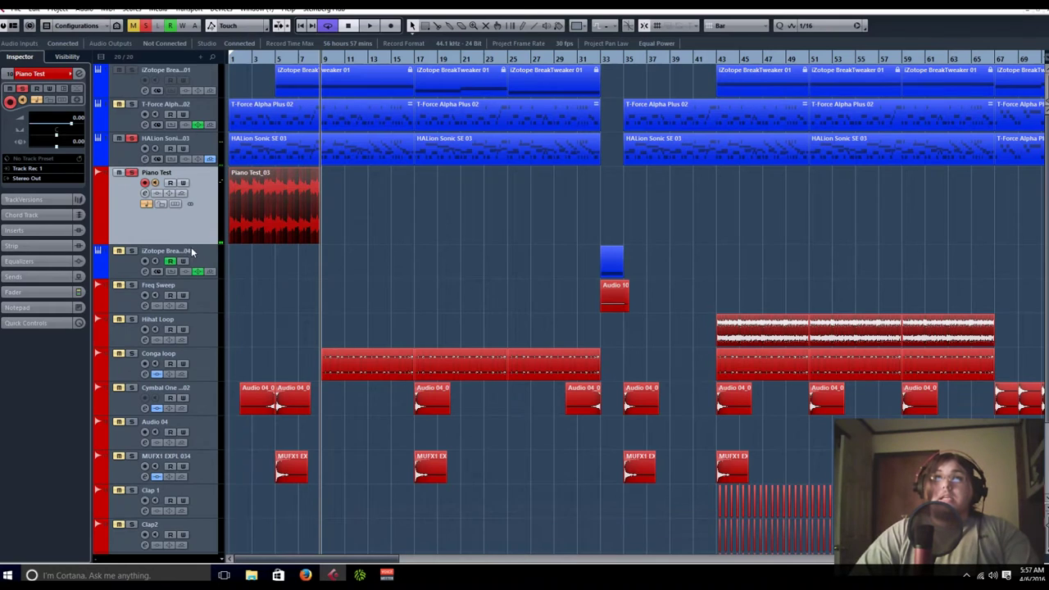
Route the HALion Sonic SE 03 and FX 1-TrueVerb Stereo outputs to Stereo Out.
{"action": "key", "text": "F3"}
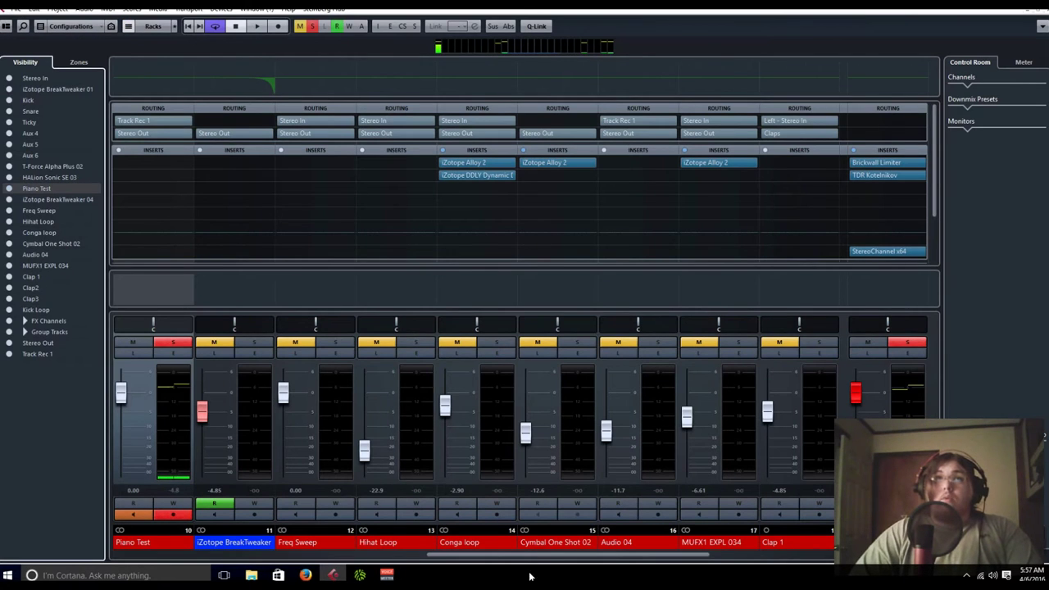
{"action": "left_click_drag", "start_coordinate": [504, 559], "coordinate": [442, 559]}
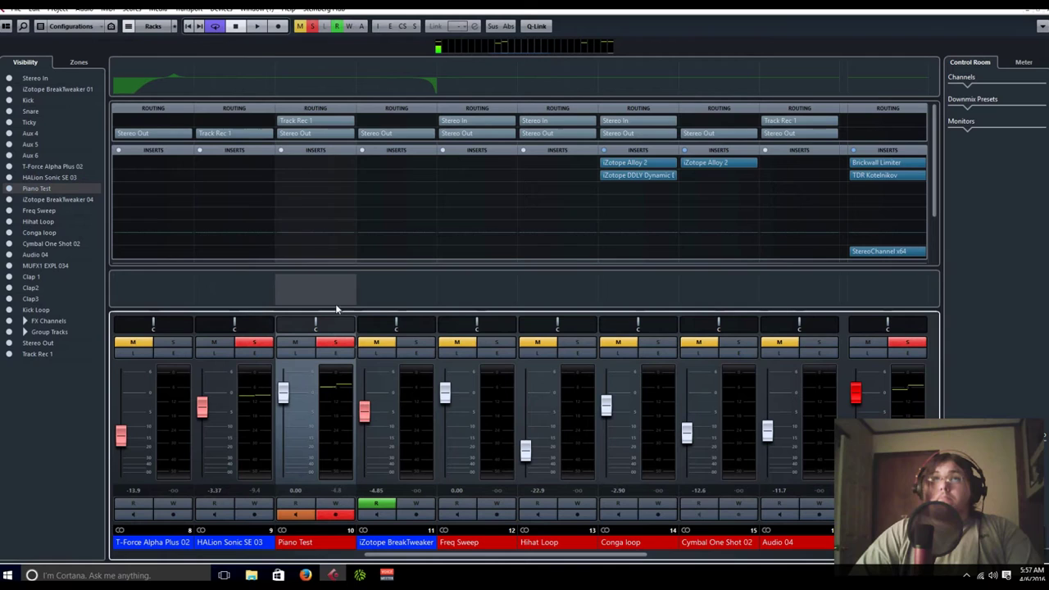
{"action": "left_click", "coordinate": [245, 134]}
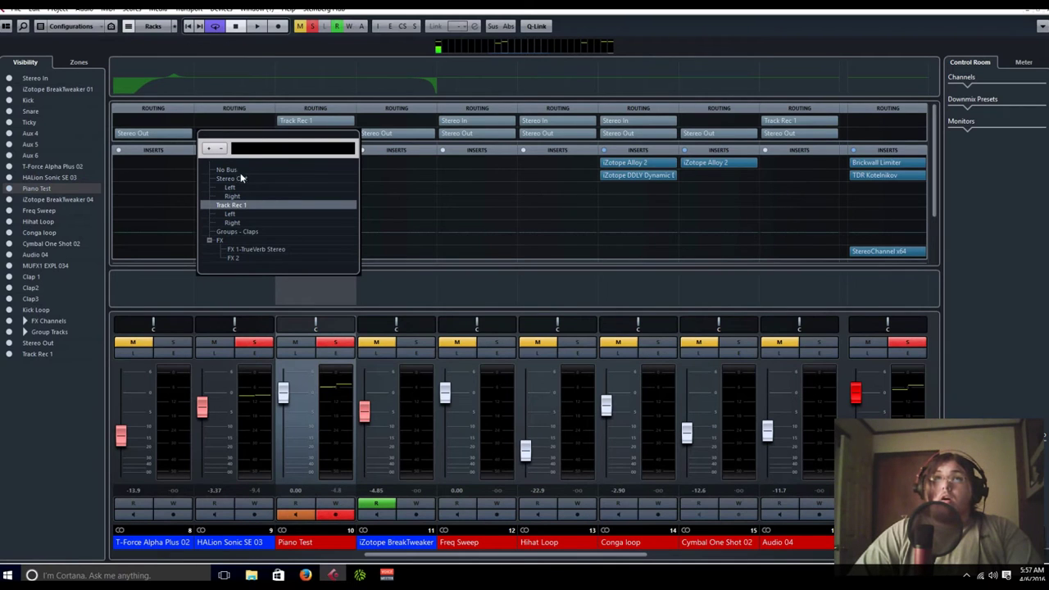
{"action": "left_click", "coordinate": [232, 179]}
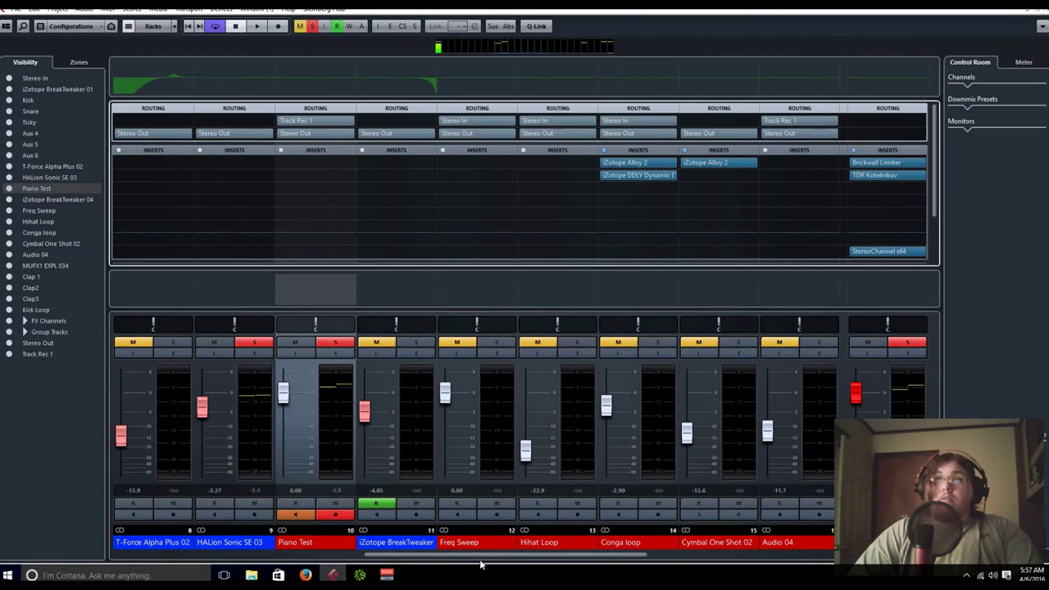
{"action": "left_click", "coordinate": [685, 557]}
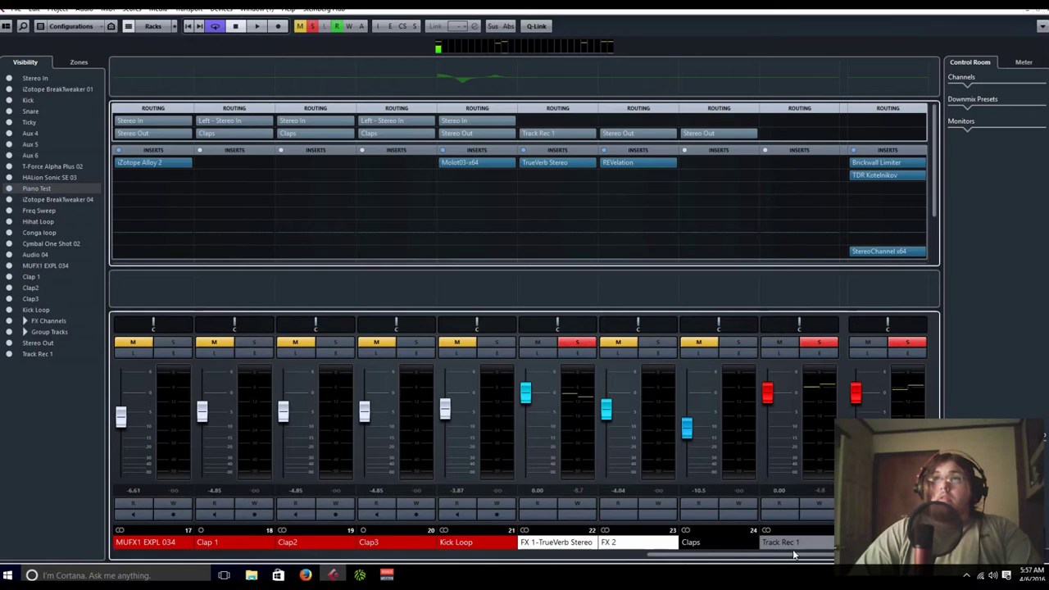
{"action": "left_click", "coordinate": [554, 136]}
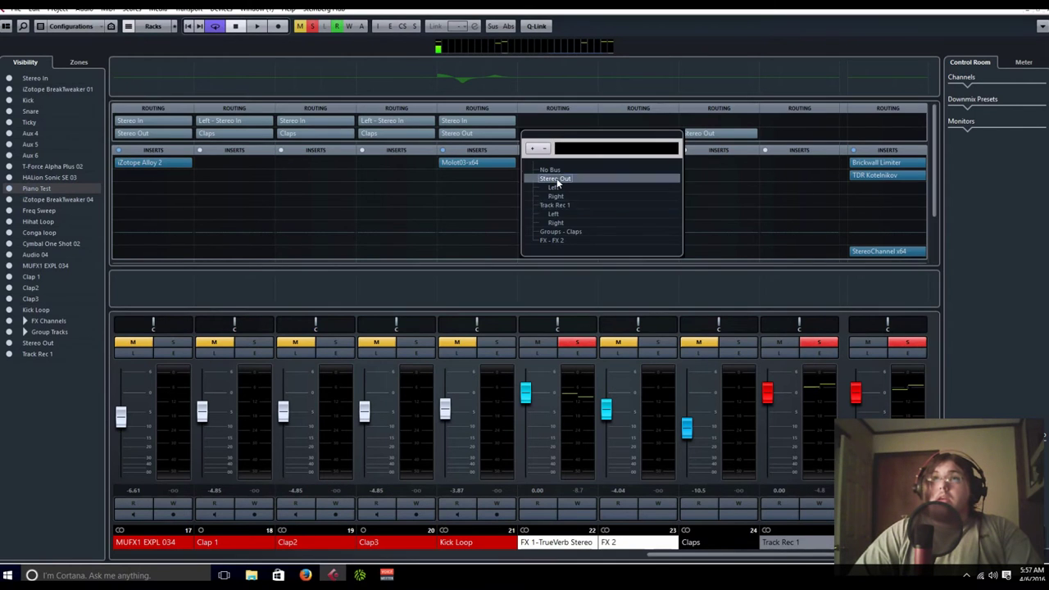
{"action": "left_click", "coordinate": [557, 178]}
{"action": "key", "text": "F3"}
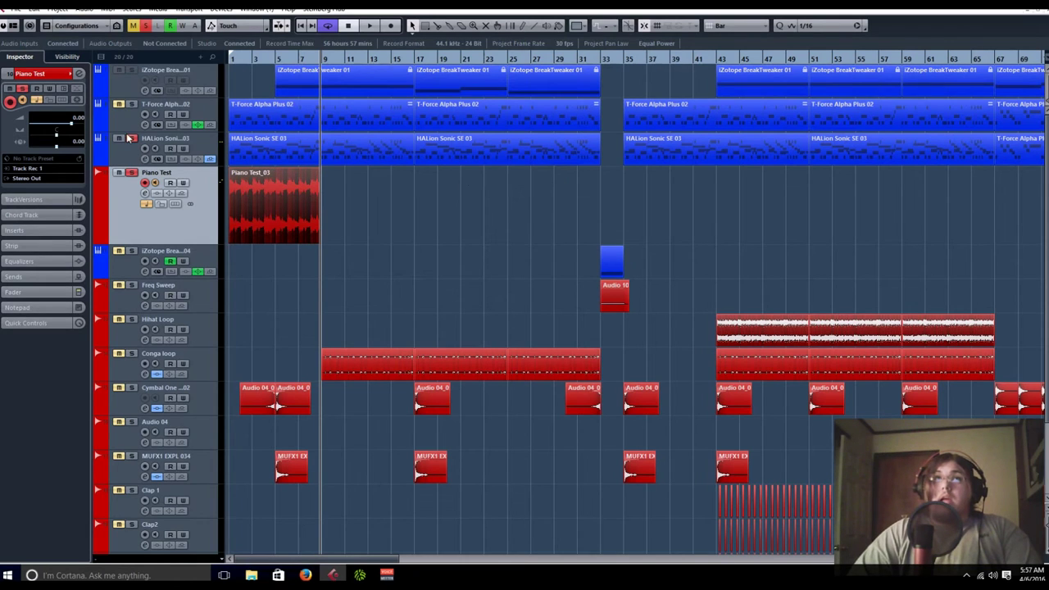
{"action": "left_click", "coordinate": [133, 173]}
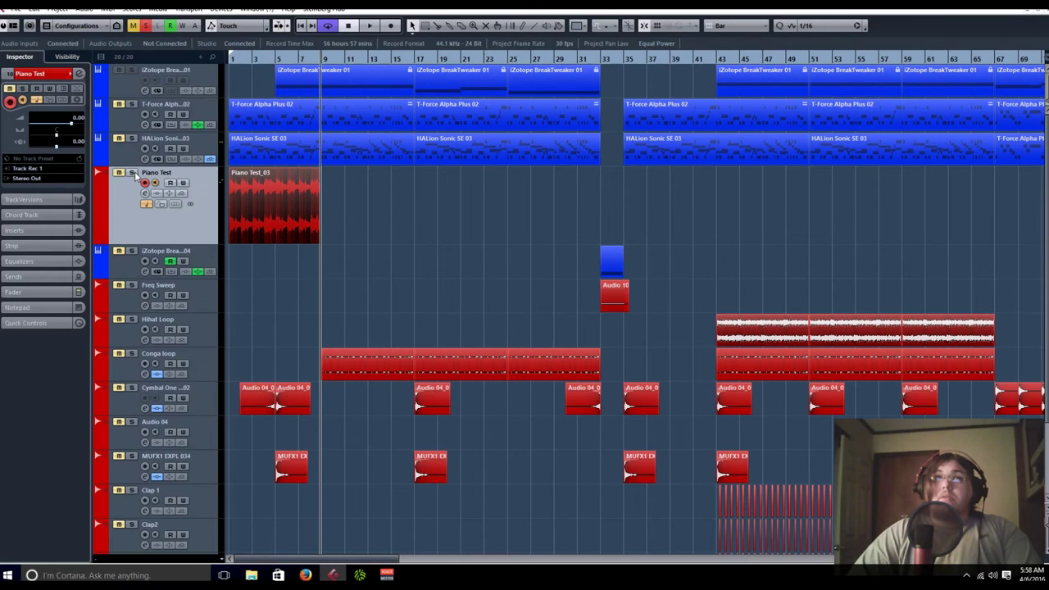
{"action": "left_click", "coordinate": [133, 173]}
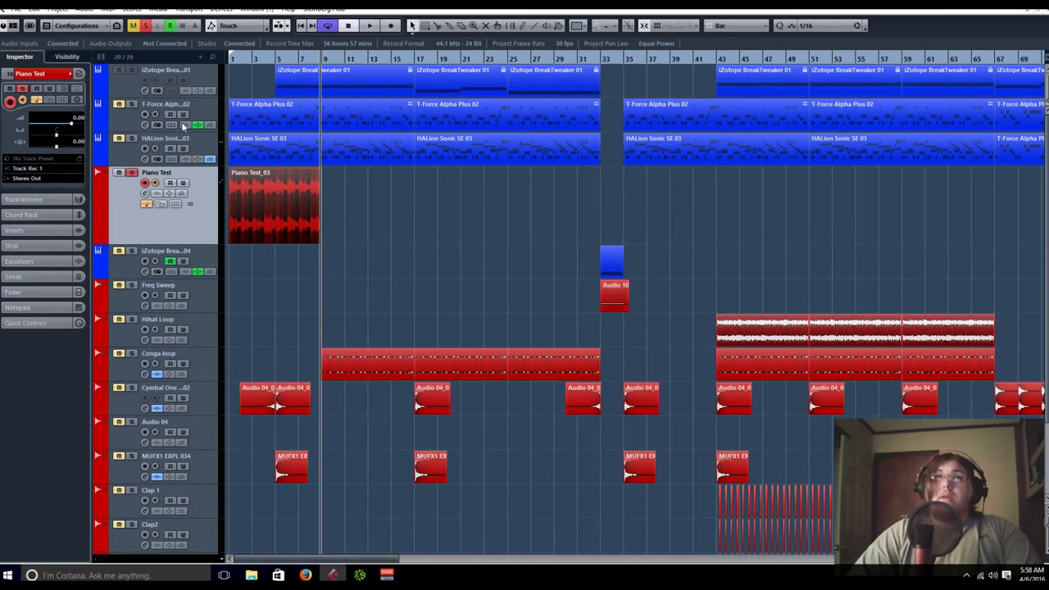
{"action": "left_click", "coordinate": [233, 59]}
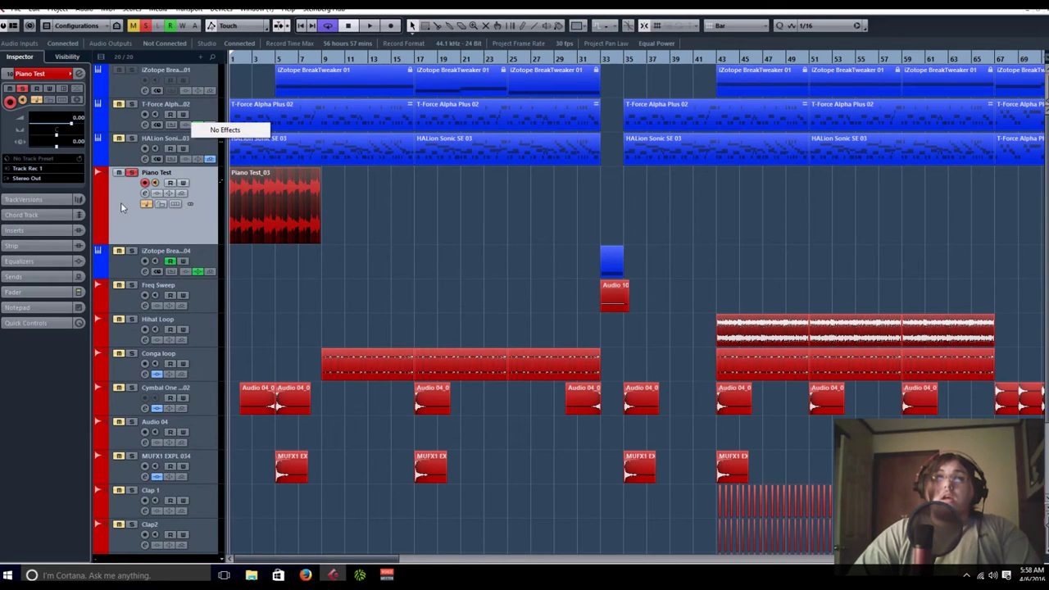
{"action": "right_click", "coordinate": [209, 217]}
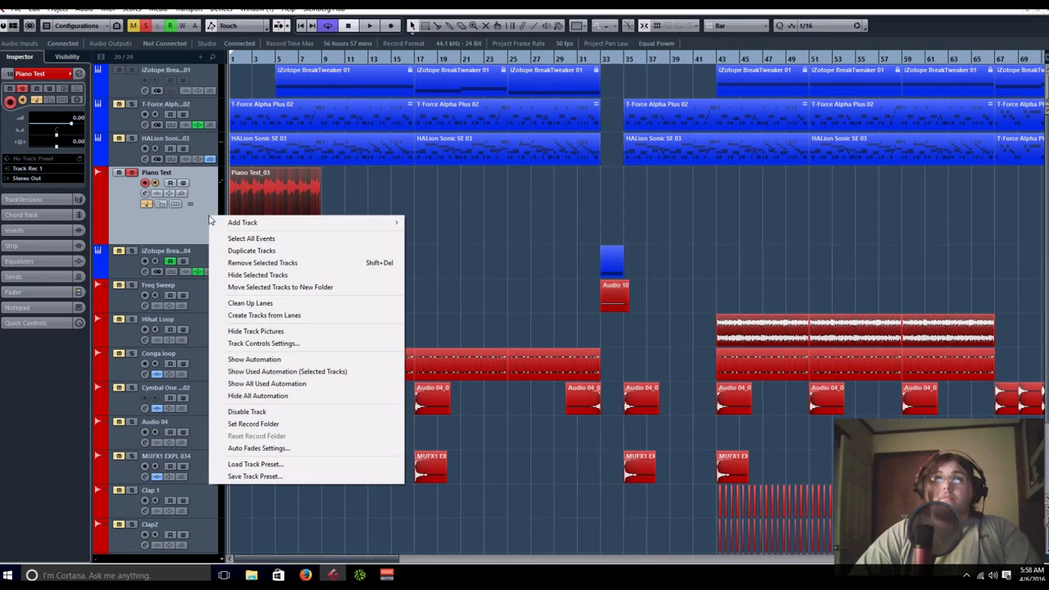
{"action": "left_click", "coordinate": [183, 213]}
{"action": "key", "text": "space"}
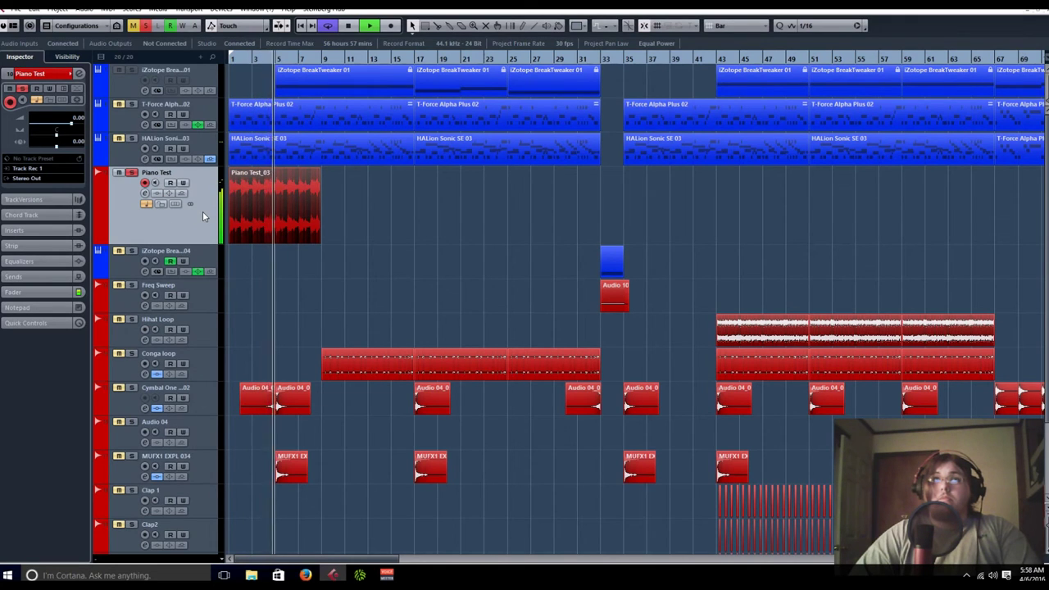
{"action": "key", "text": "space"}
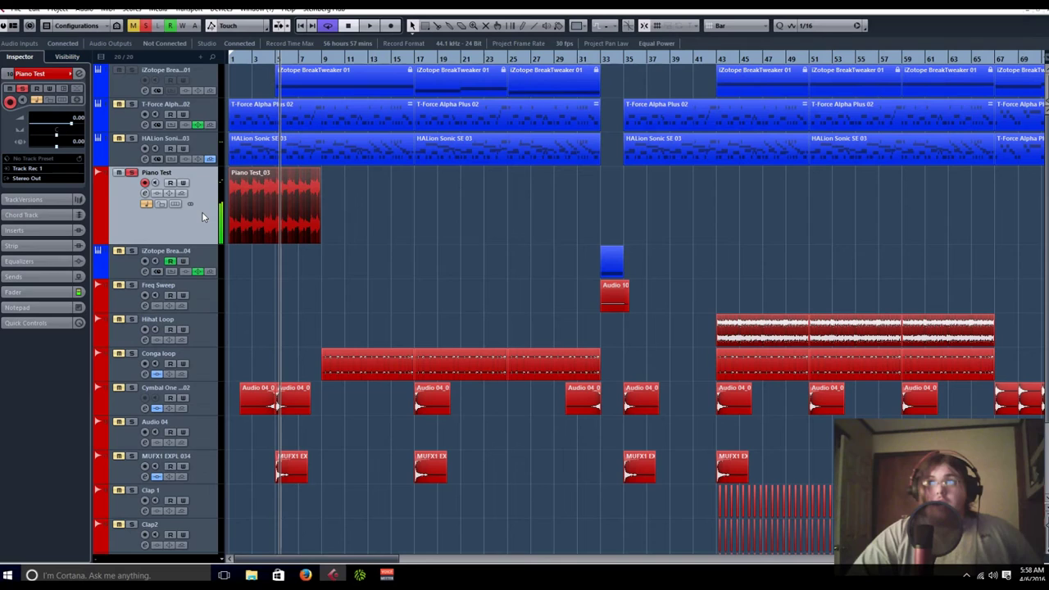